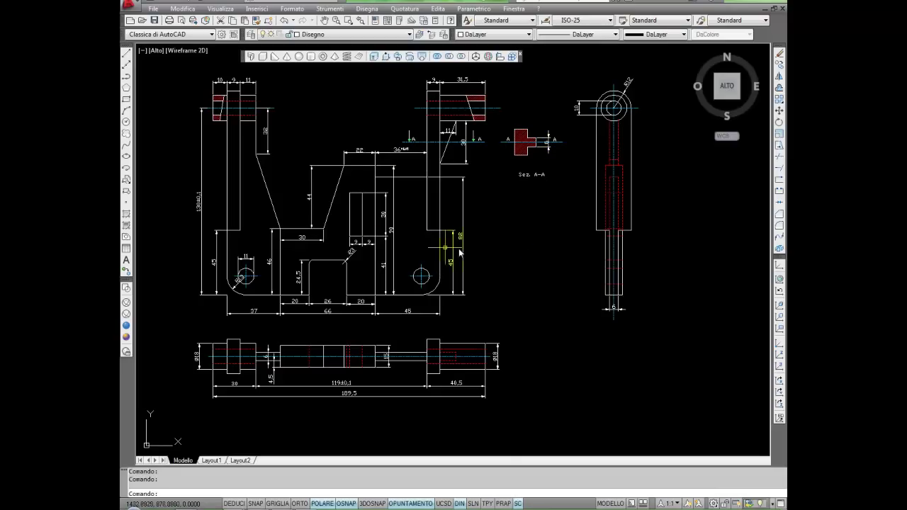
- Leave the reference PDF and switch to the Piastra Oscillante_3D.dwg drawing in AutoCAD
click(283, 503)
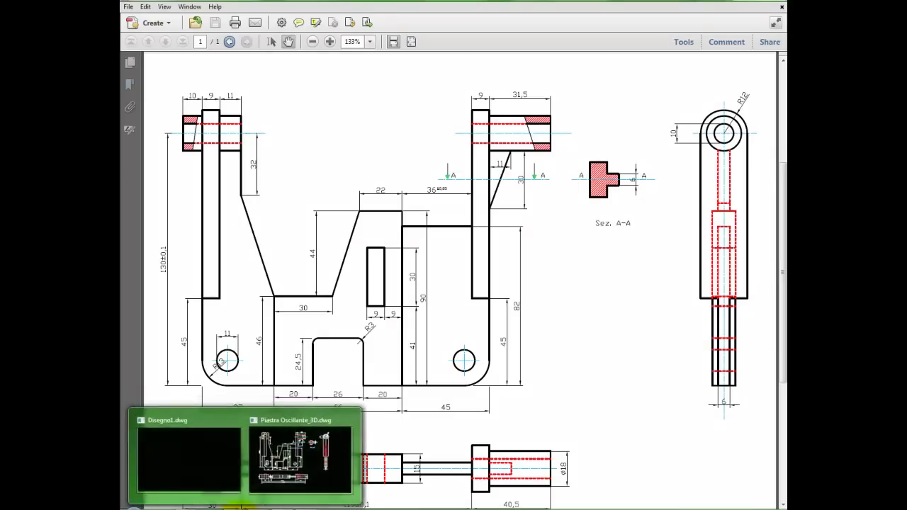
click(241, 505)
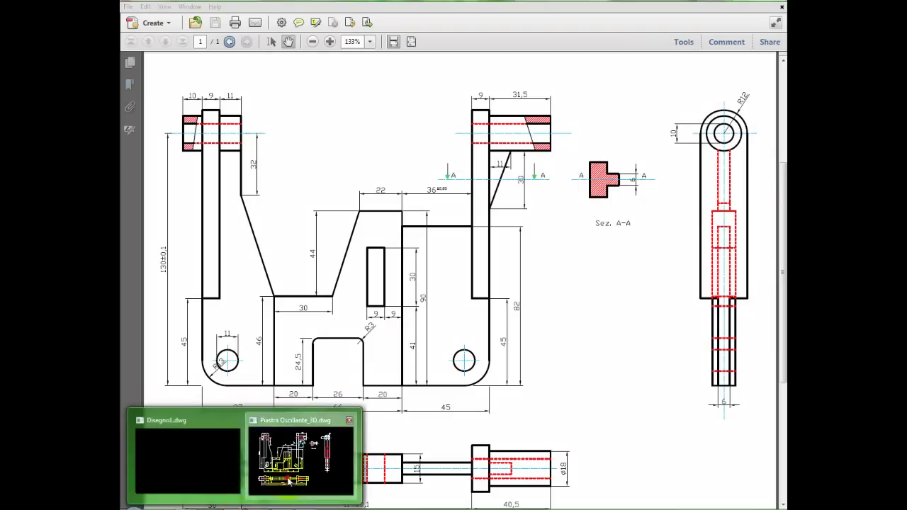
click(289, 478)
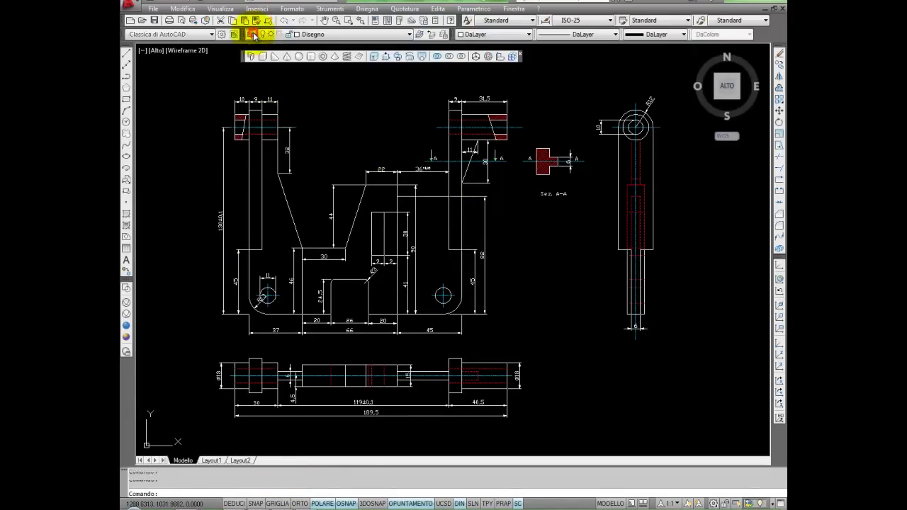
- Freeze the assi, Defpoints, LineeFini, quotatura, retini and tratteggi layers, keeping the 3D layer
click(253, 35)
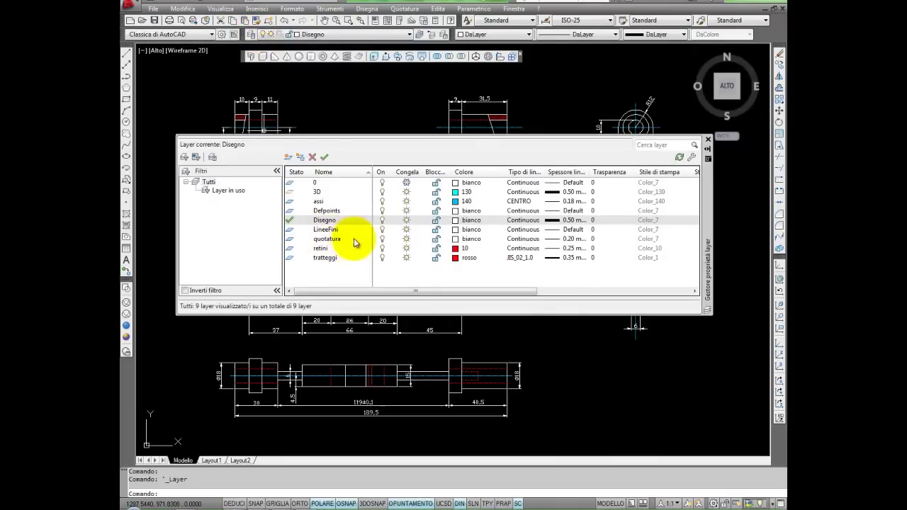
click(405, 191)
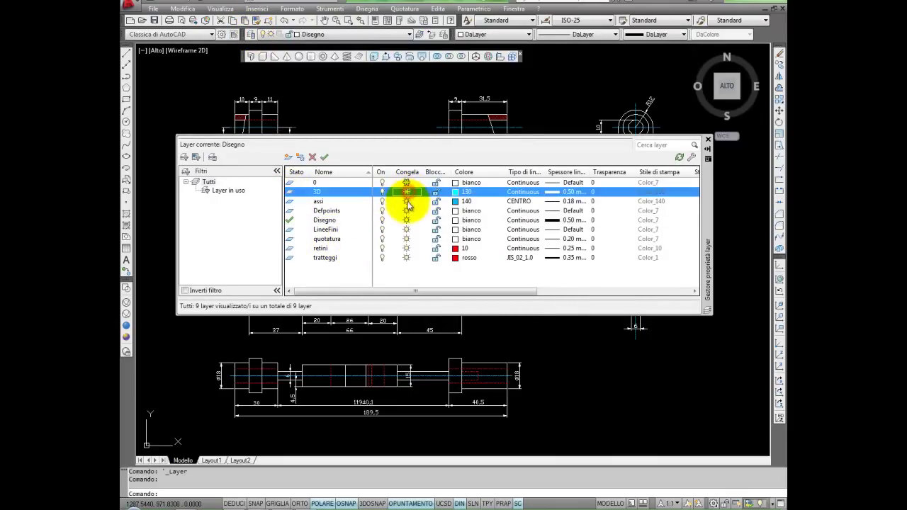
click(406, 202)
click(407, 212)
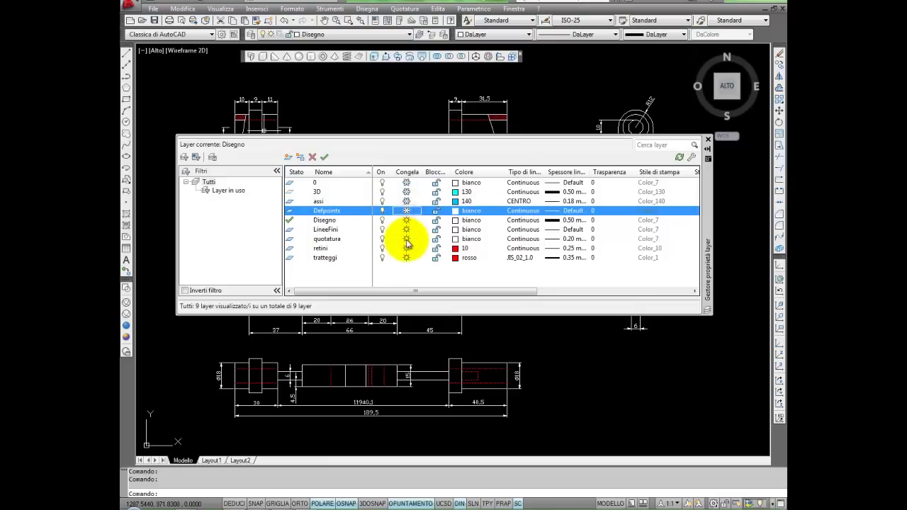
click(407, 230)
click(407, 239)
click(407, 248)
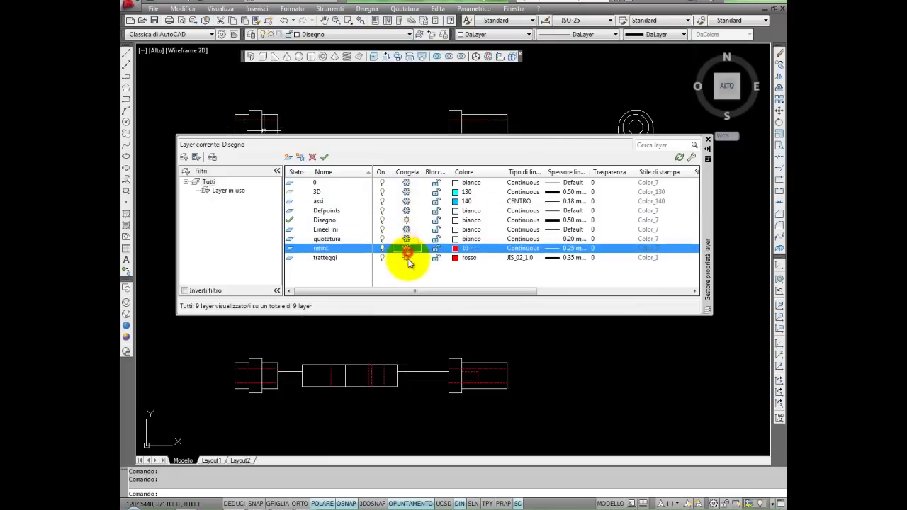
click(407, 257)
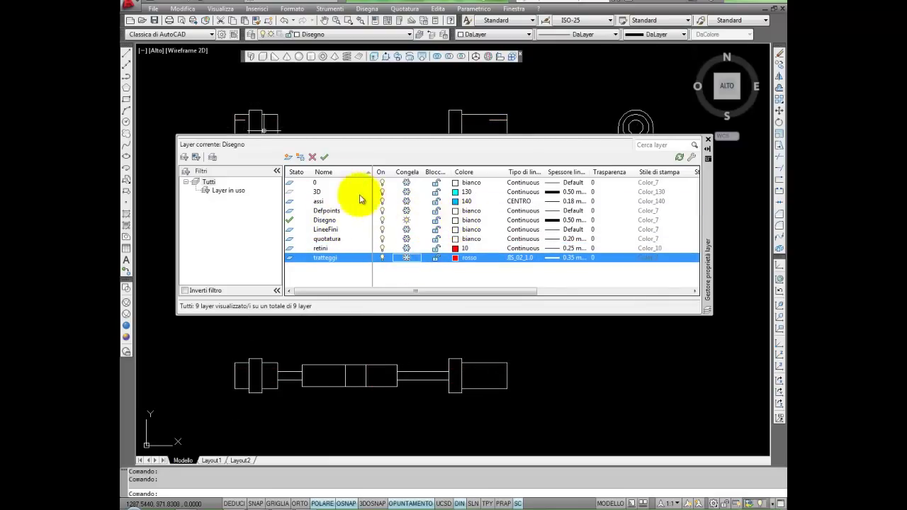
click(407, 192)
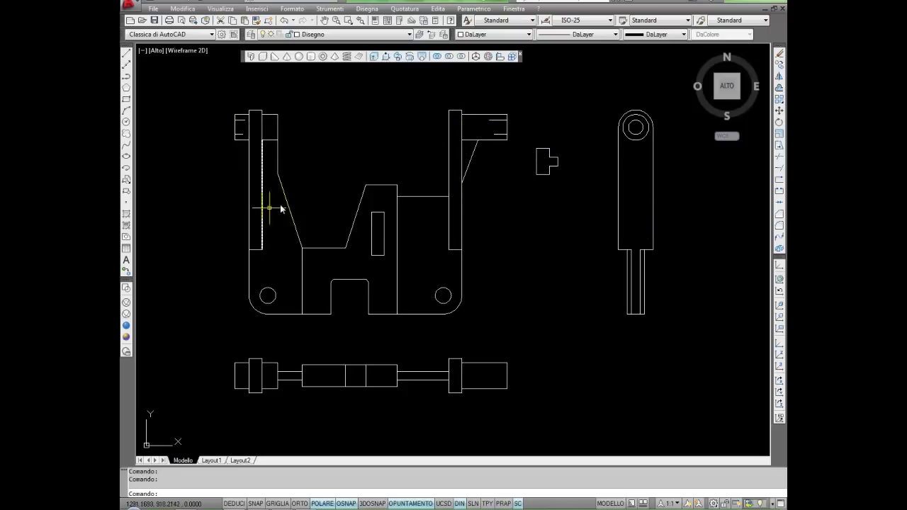
- Erase the upper-right arm details and draw a vertical line closing the profile's right edge
click(509, 97)
click(431, 163)
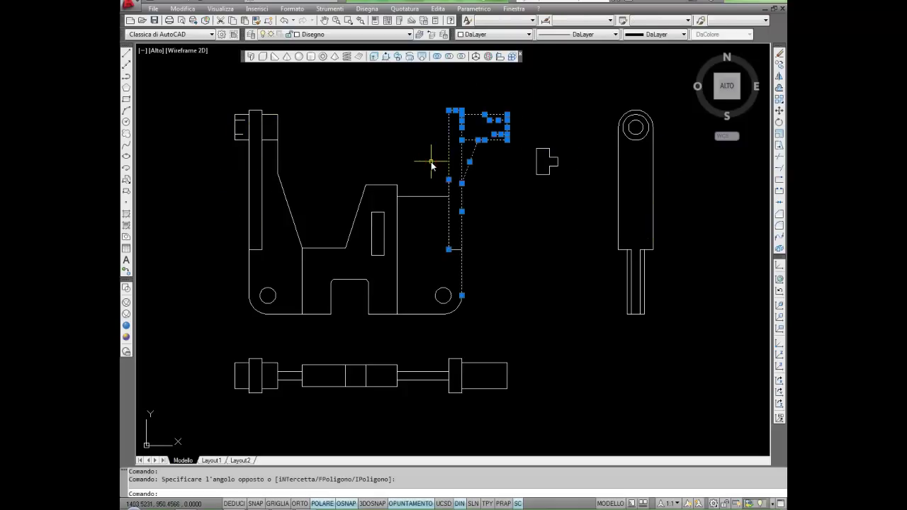
key(Delete)
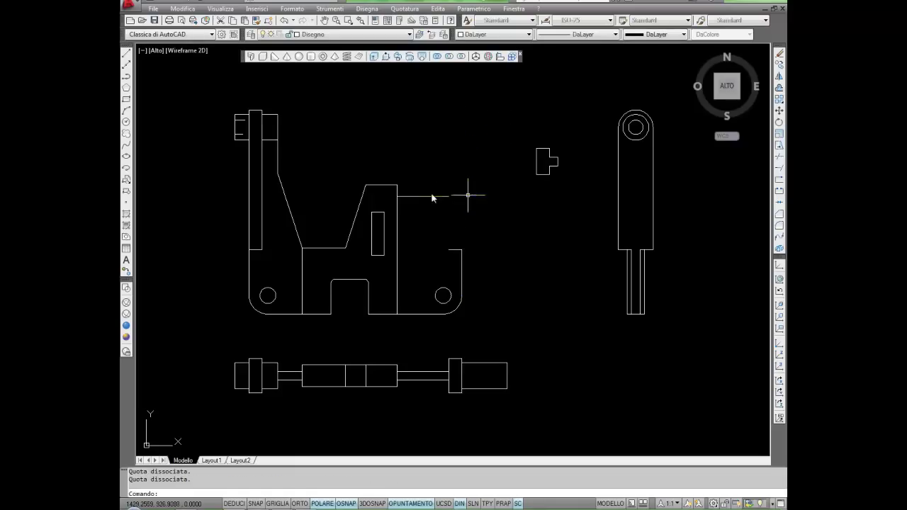
click(127, 55)
click(448, 250)
click(449, 196)
key(Return)
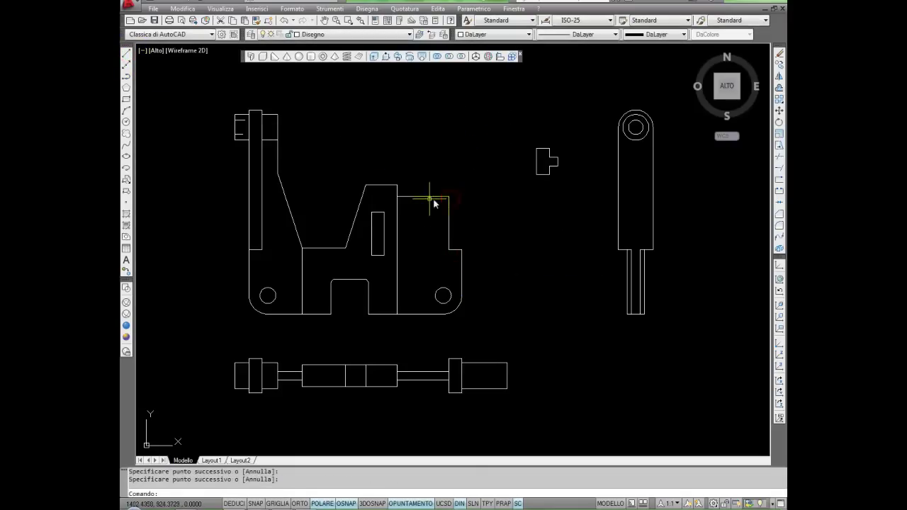
- Erase the upper-left arm lines, small block and vertical lines from the front view
click(284, 101)
click(227, 131)
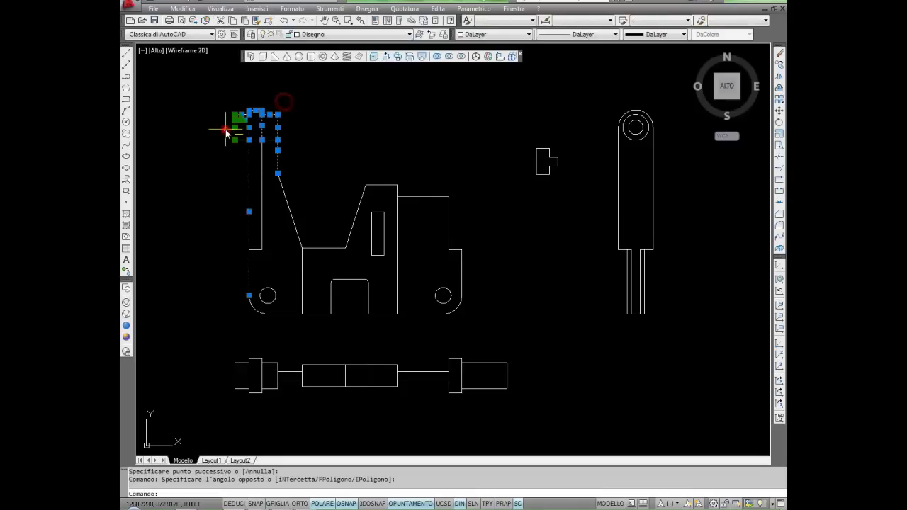
key(Delete)
click(269, 101)
click(217, 131)
key(Delete)
click(257, 121)
click(213, 177)
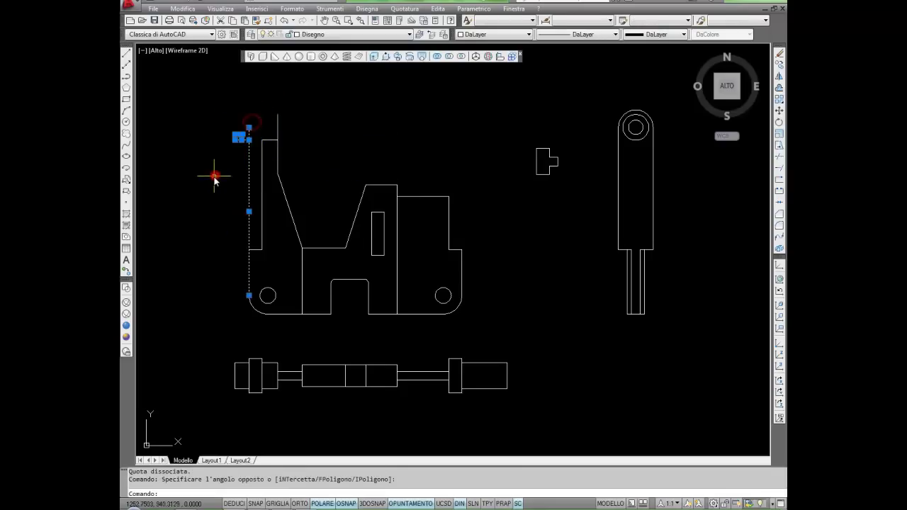
key(Delete)
click(285, 123)
click(277, 128)
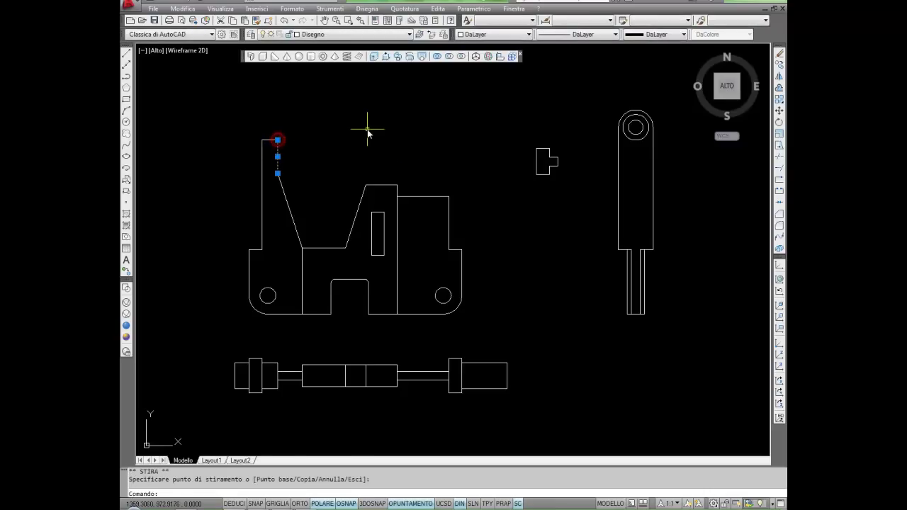
key(Escape)
- Erase the section A-A profile and the lower view
click(581, 135)
click(530, 183)
key(Delete)
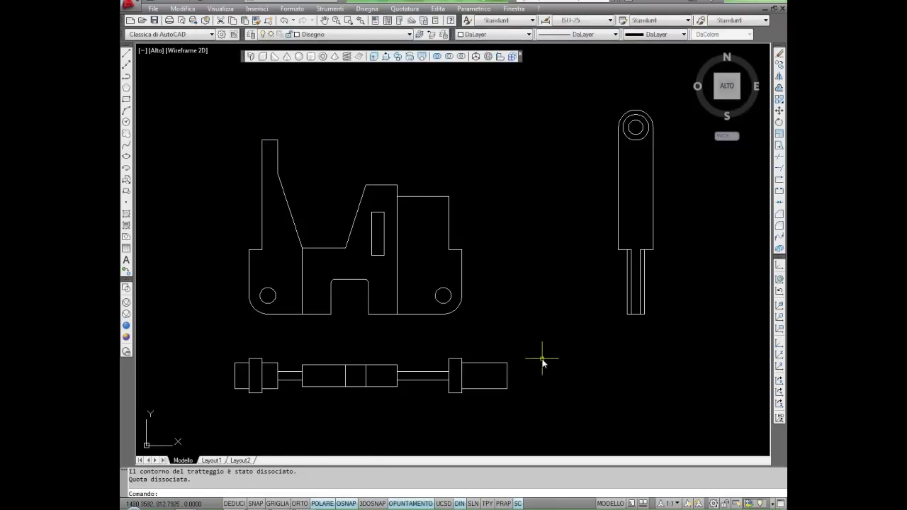
click(543, 361)
click(185, 414)
key(Delete)
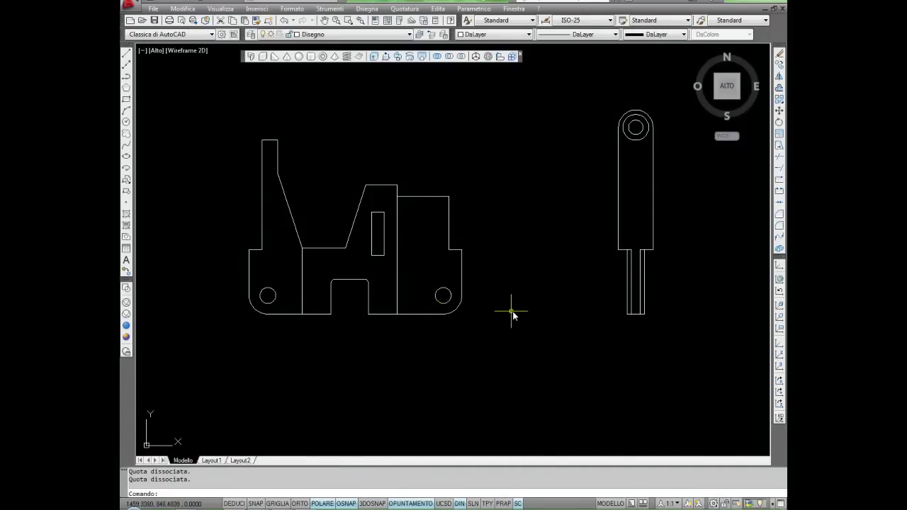
- Erase the side view's lower stem lines and the overlapping line at the junction
click(663, 271)
click(623, 302)
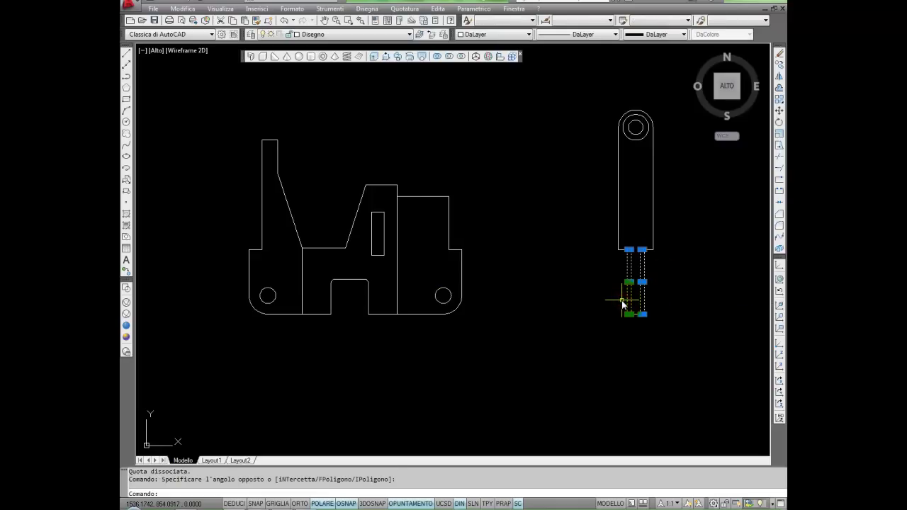
key(Delete)
click(630, 250)
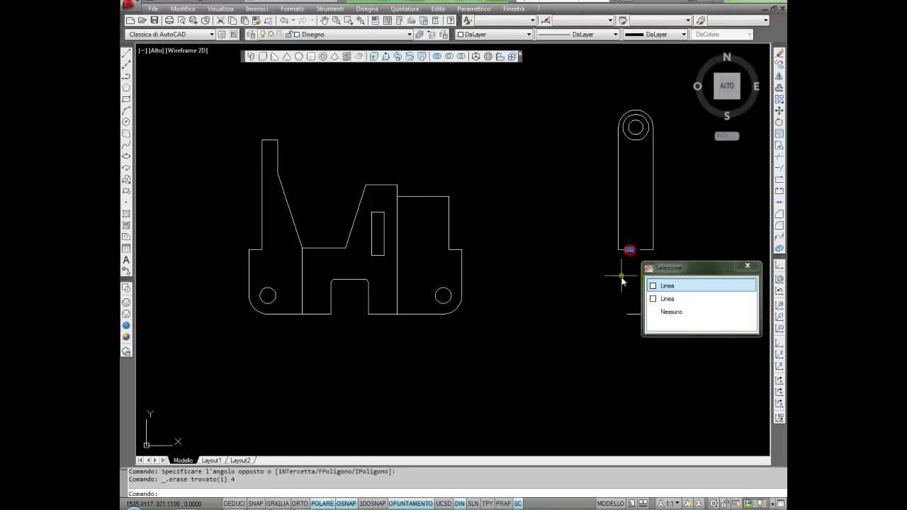
scroll(621, 285, up, 3)
click(559, 438)
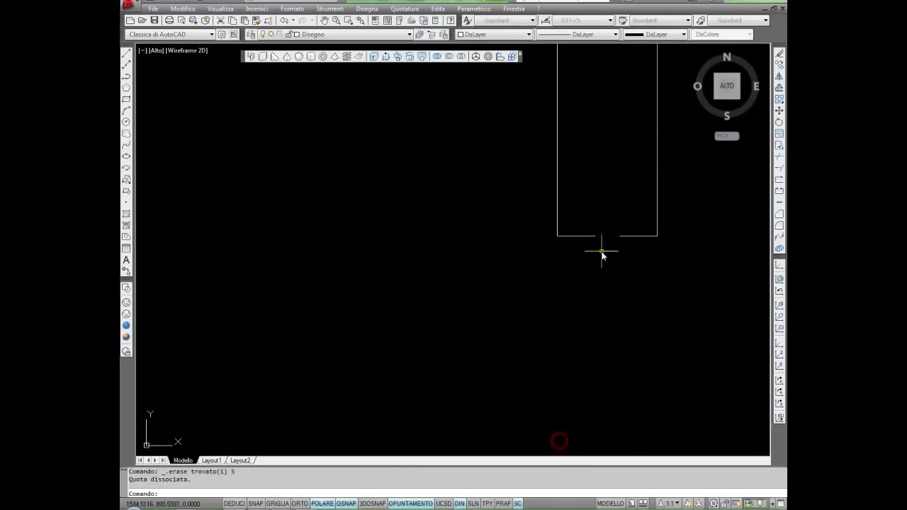
click(625, 236)
key(Delete)
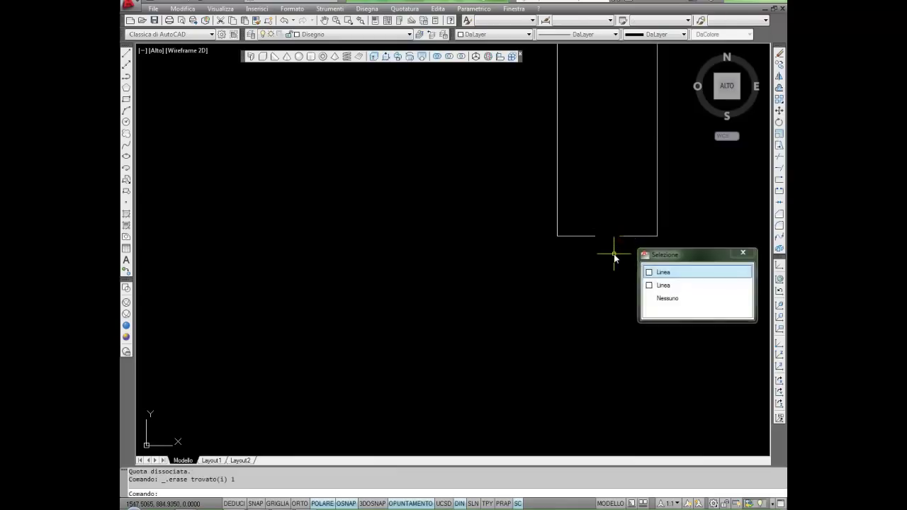
- Remove the right bottom segment and stretch the left bottom line across to the right edge
click(643, 237)
click(577, 238)
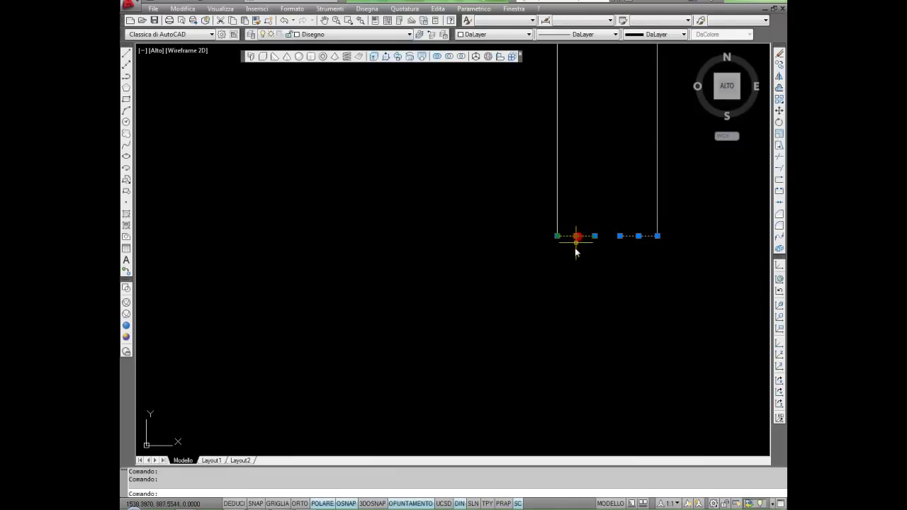
key(Escape)
click(631, 234)
click(612, 254)
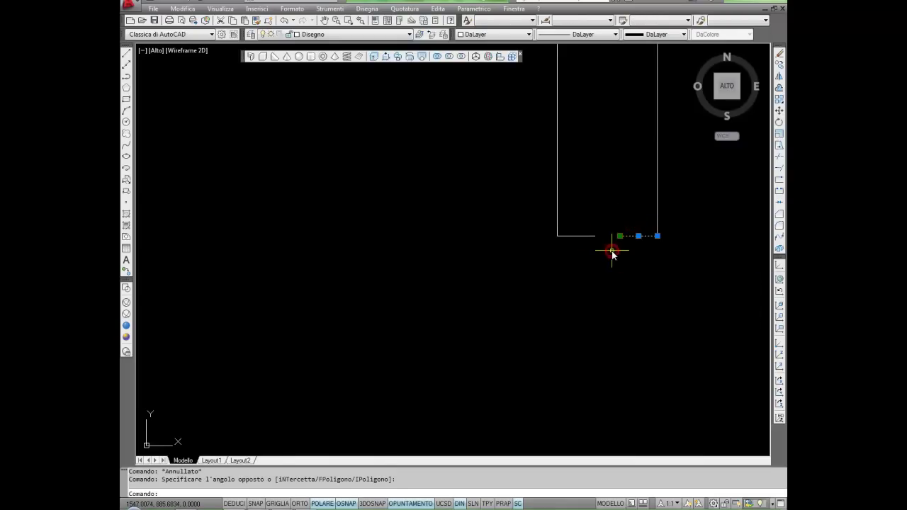
key(Delete)
click(594, 237)
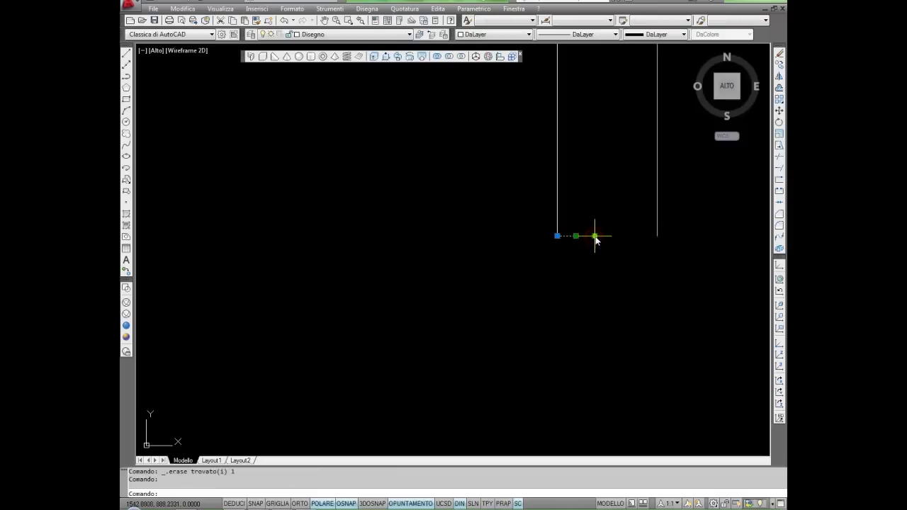
click(595, 236)
scroll(658, 239, down, 3)
key(Escape)
key(Escape)
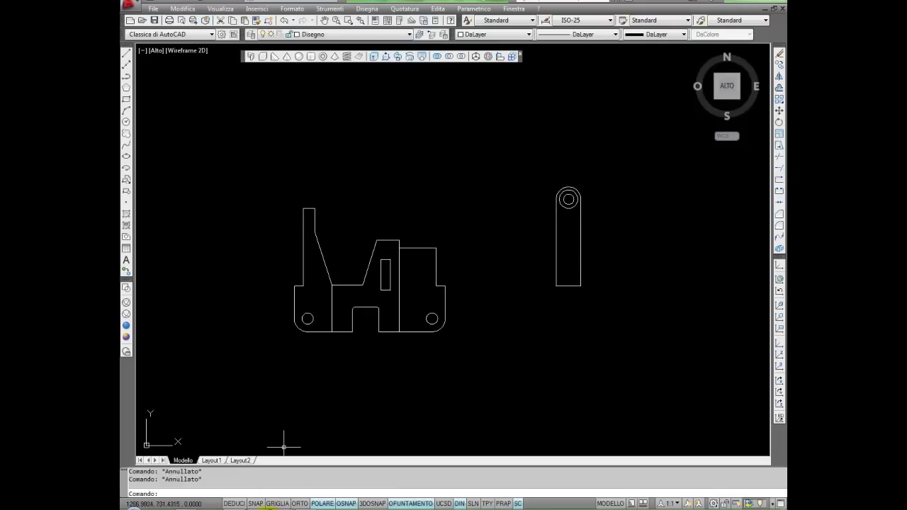
- Switch to the oscillating plate reference PDF in Acrobat Reader
click(277, 505)
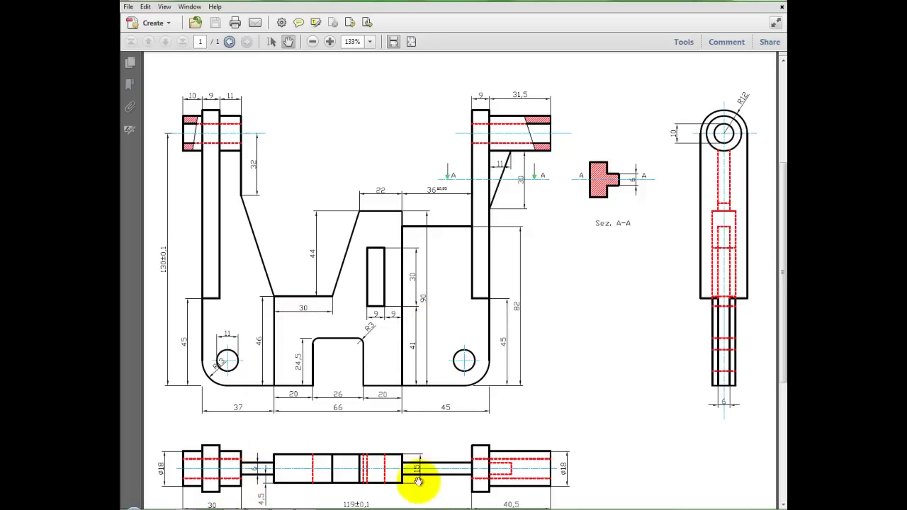
- Return to the simplified plate outlines in AutoCAD and call up the toolbar list
click(314, 506)
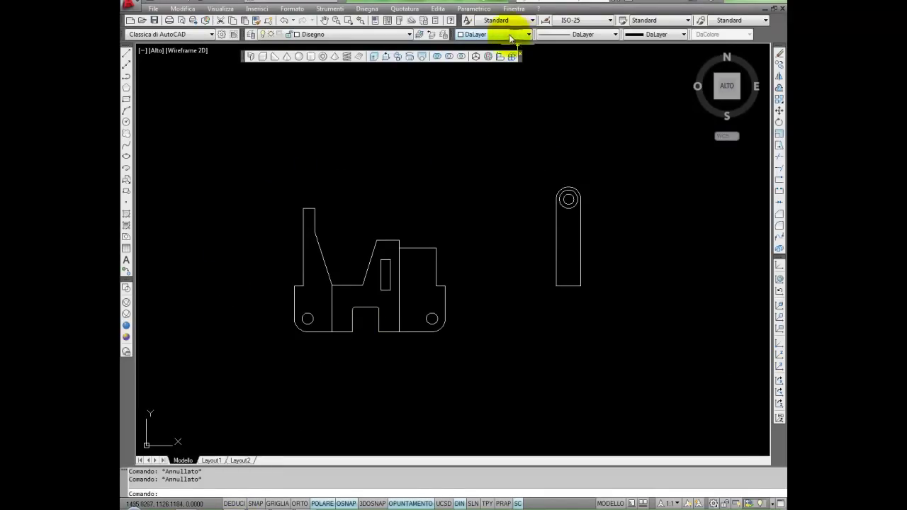
right_click(450, 23)
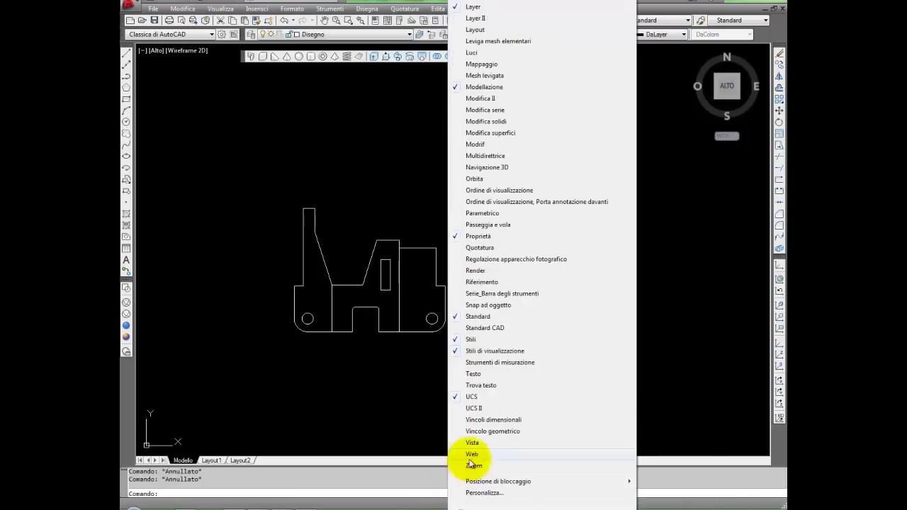
- Show the View toolbar, set the SE Isometric view, then bring the reference PDF forward
click(471, 446)
drag(471, 447, 488, 408)
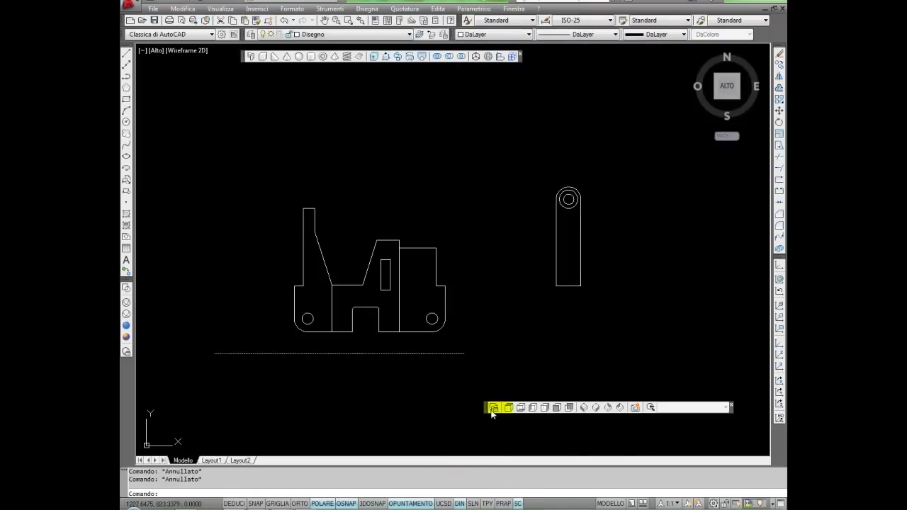
click(620, 408)
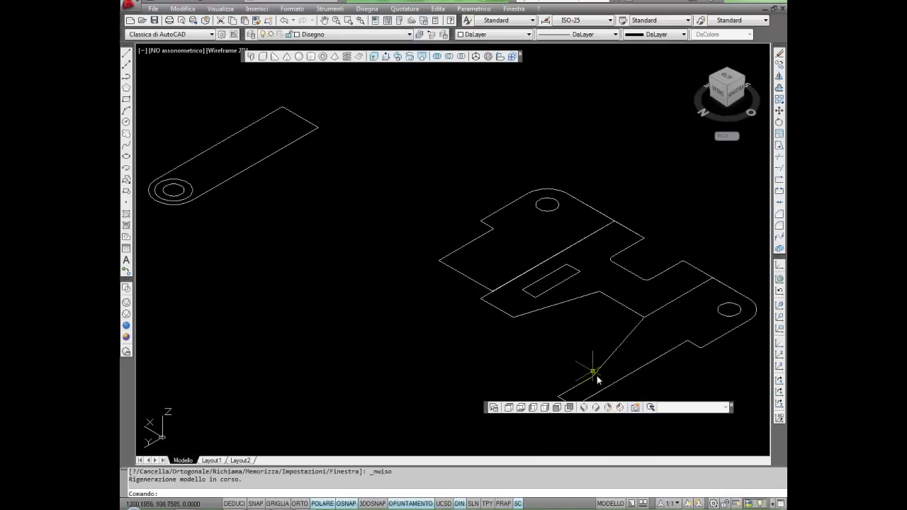
click(596, 407)
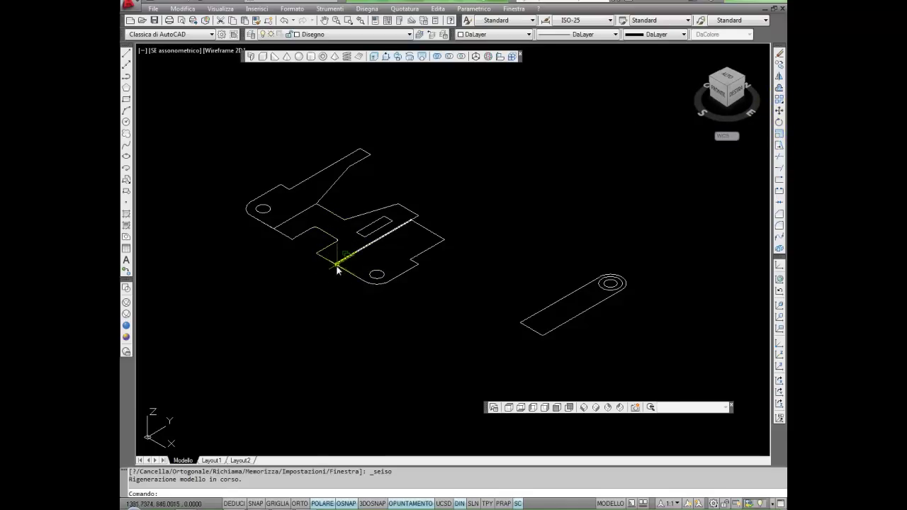
click(284, 502)
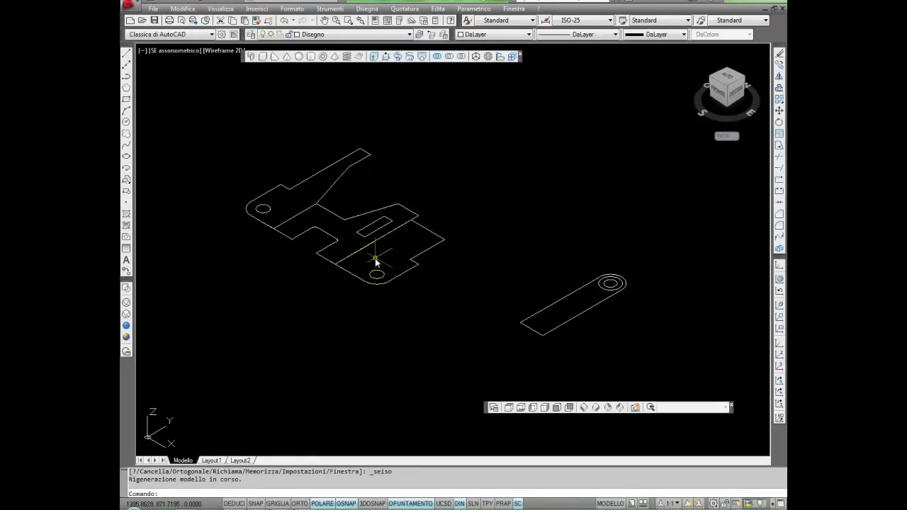
- Pan and zoom to recentre the isometric plate outlines
middle_drag(376, 262, 381, 277)
scroll(360, 193, up, 2)
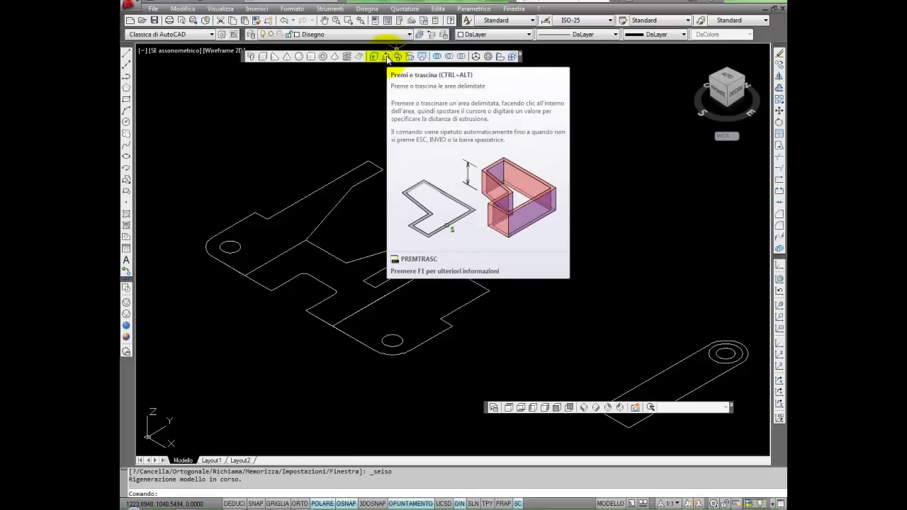
- Check the PDF drawing again, then return to AutoCAD and start Presspull
click(293, 499)
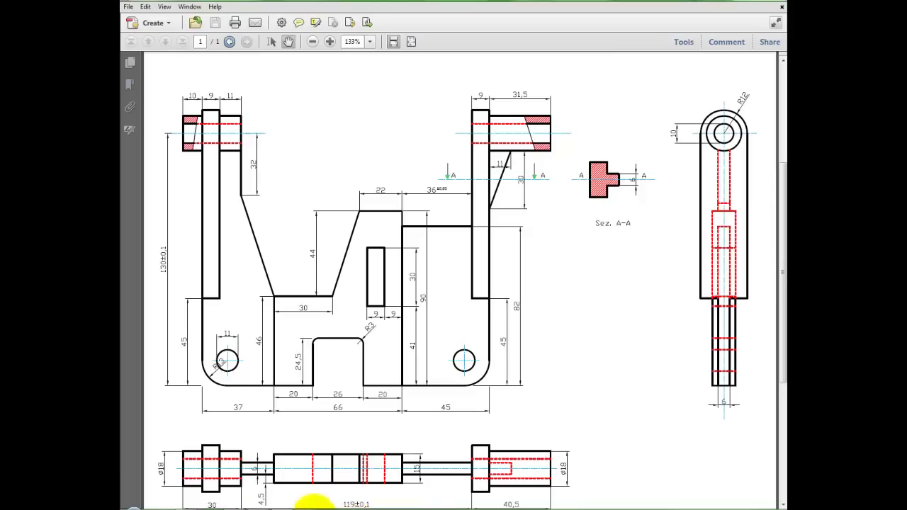
mouse_move(260, 505)
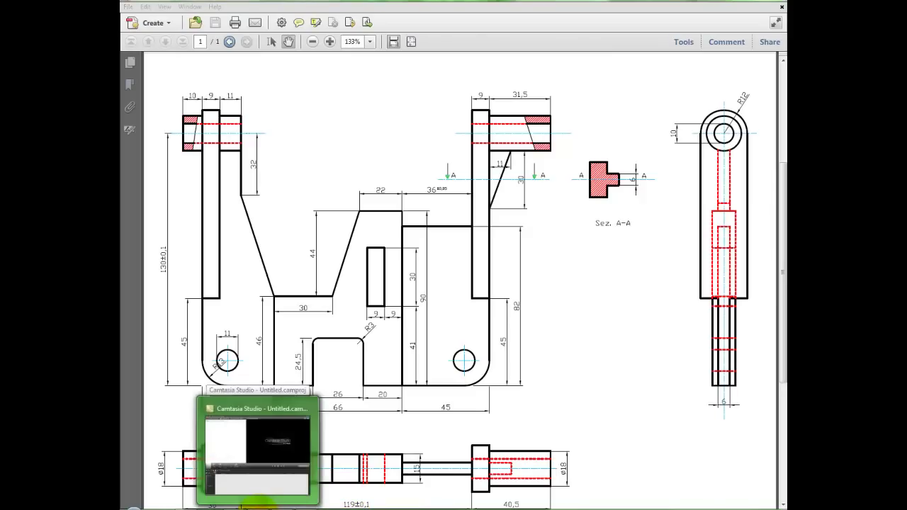
click(230, 503)
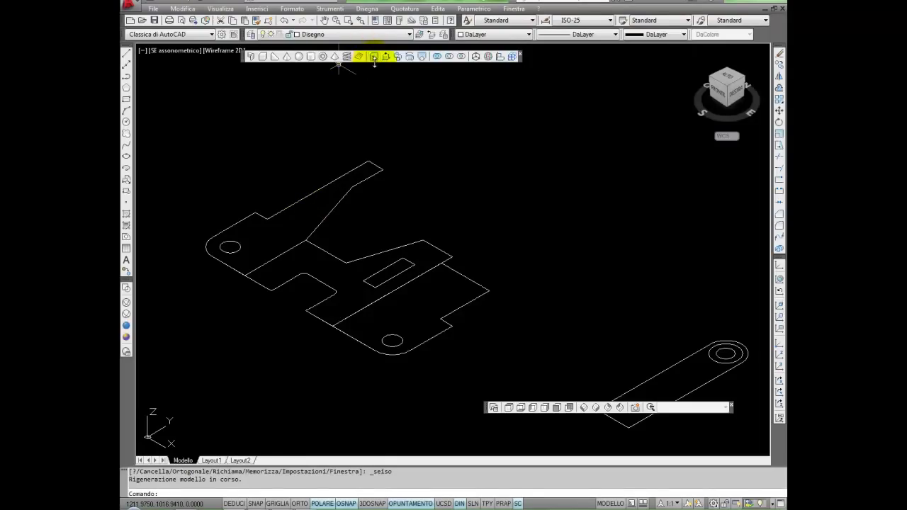
click(386, 56)
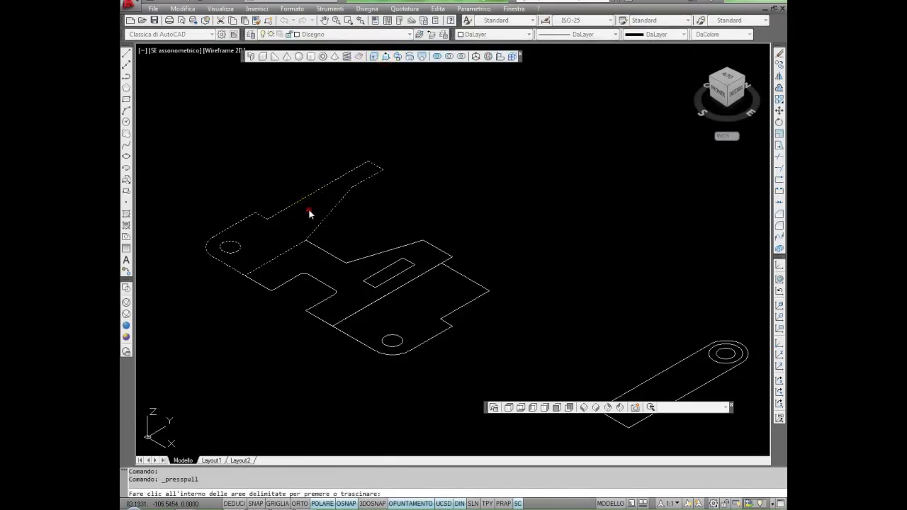
- Press-pull the arm region by 3 and the central region by 7.5, then shade in Conceptual style
click(308, 209)
text(3)
key(Return)
click(435, 306)
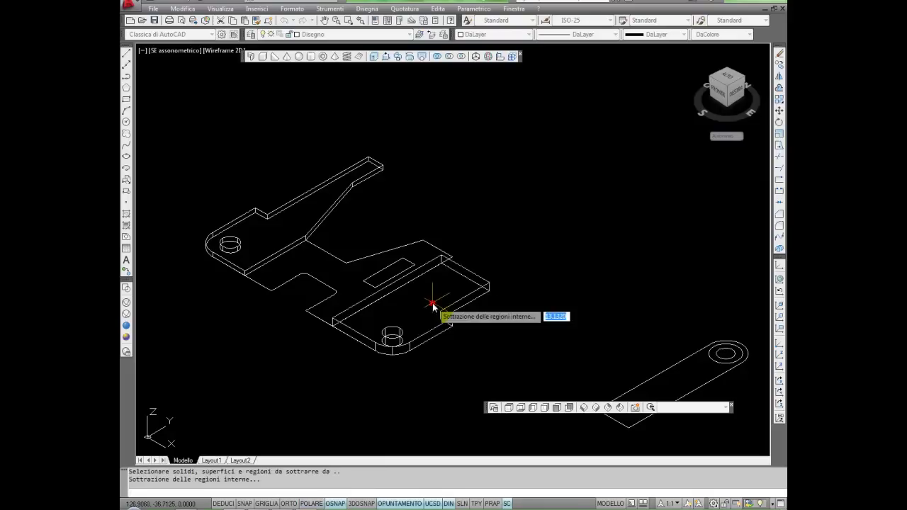
key(Escape)
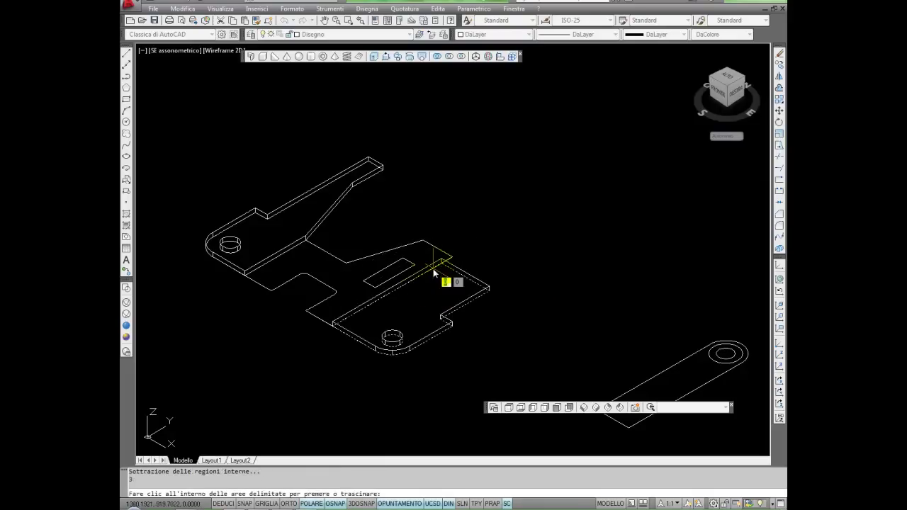
click(326, 277)
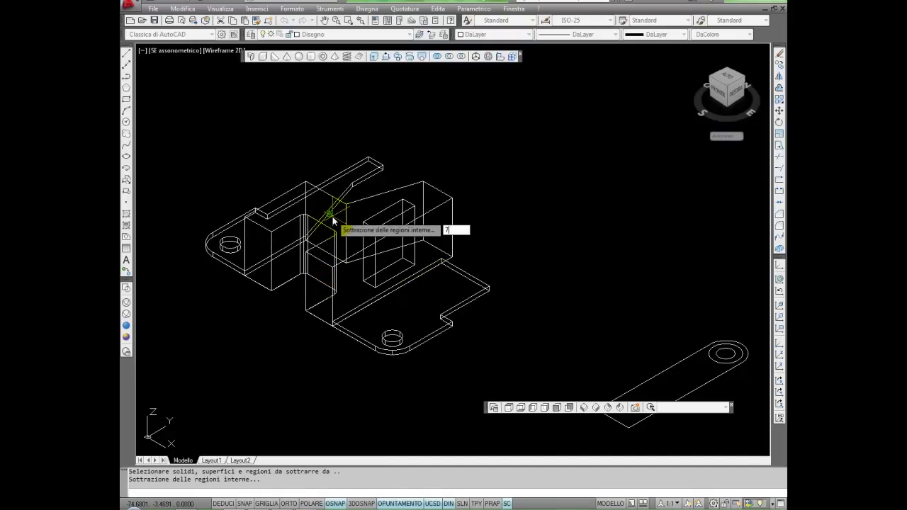
text(7.5)
key(Return)
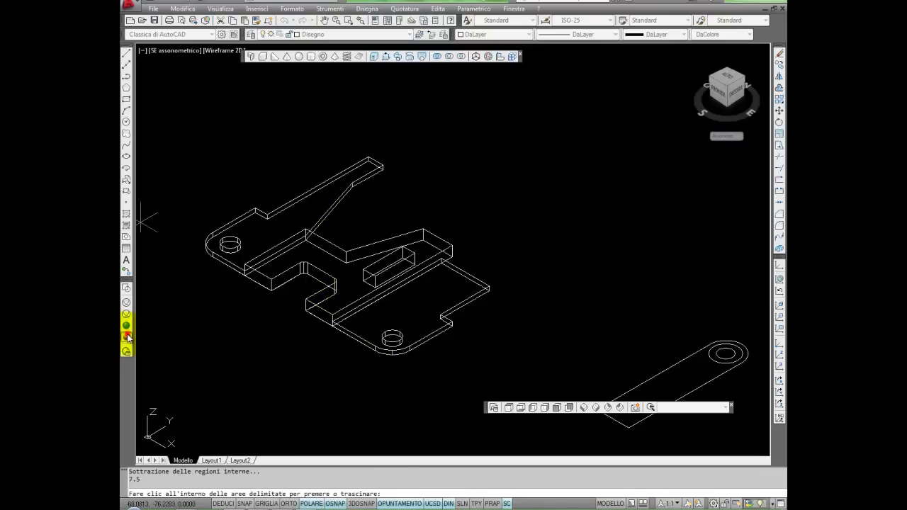
click(127, 337)
middle_drag(377, 309, 421, 251)
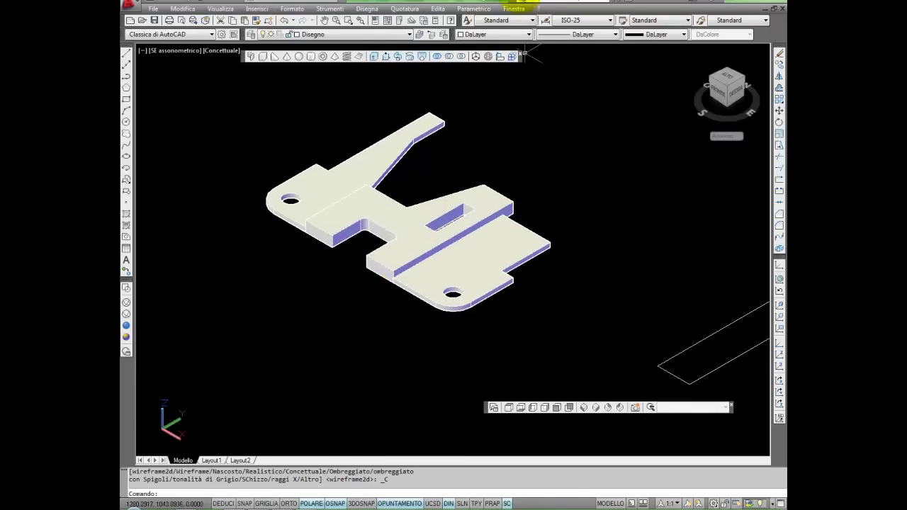
- 3D-mirror the window-selected plate about three bottom-face points, keeping the source solid
click(437, 9)
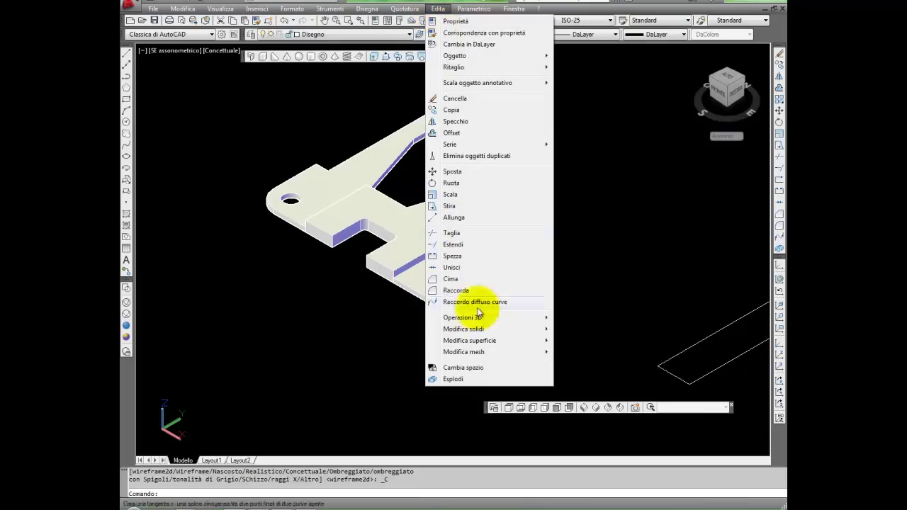
click(476, 318)
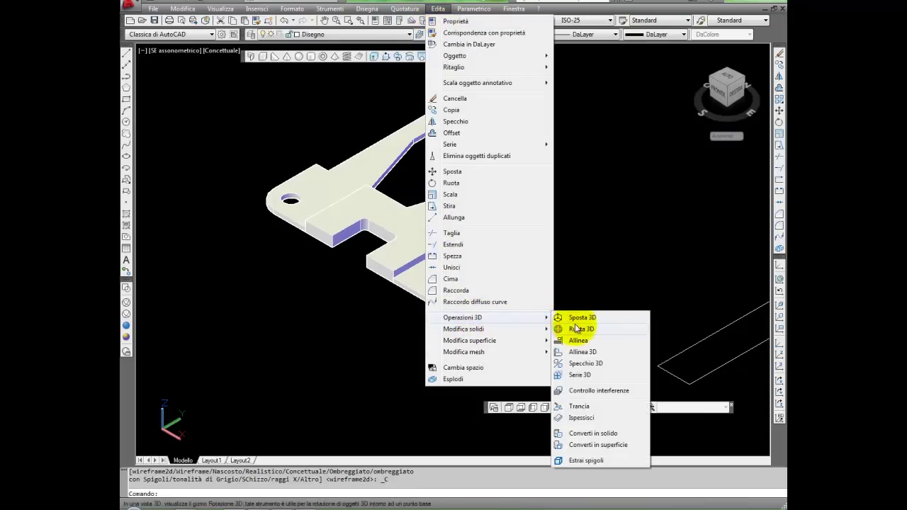
click(582, 363)
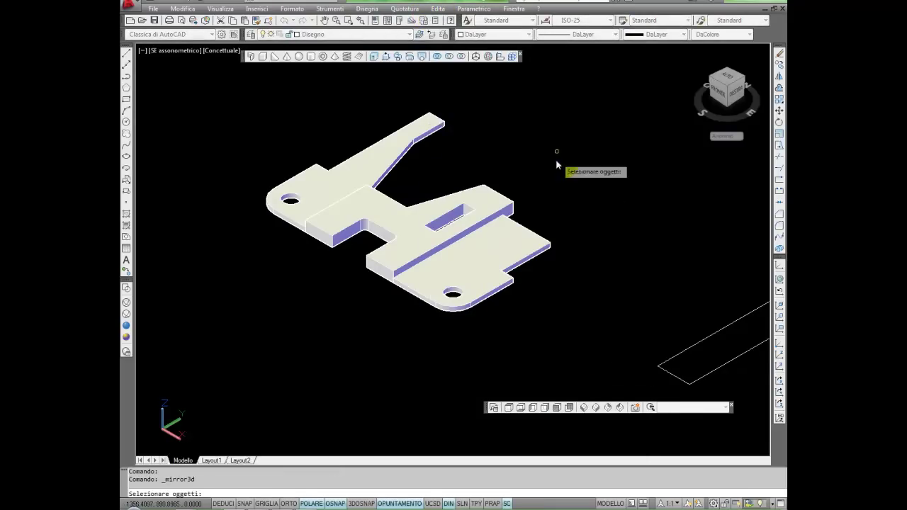
click(558, 133)
click(338, 303)
key(Return)
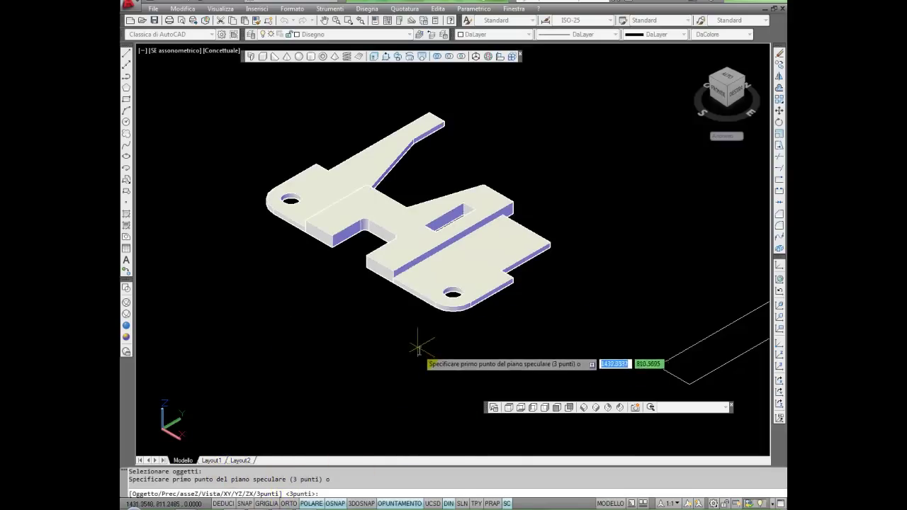
click(365, 267)
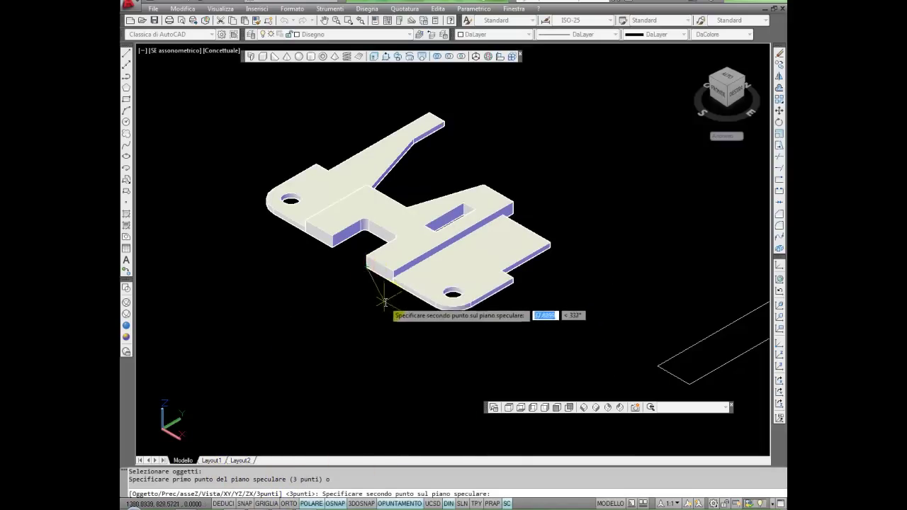
click(391, 284)
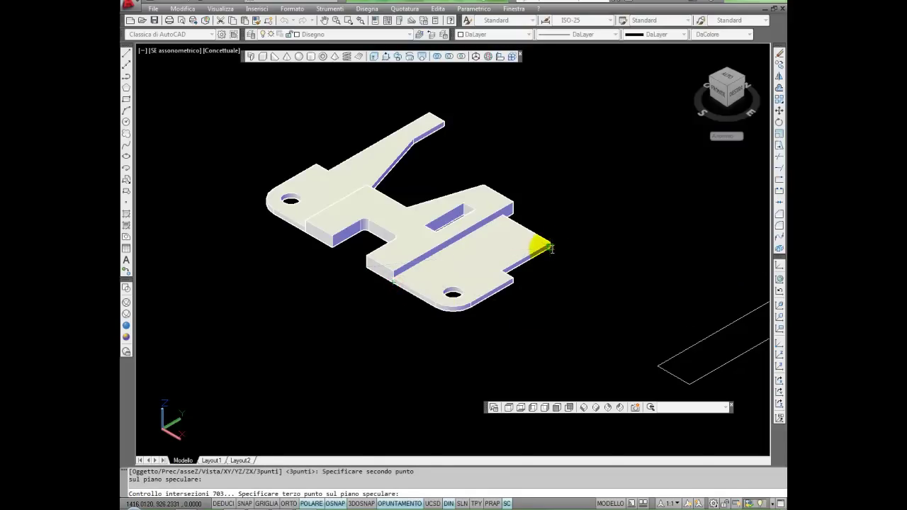
click(552, 249)
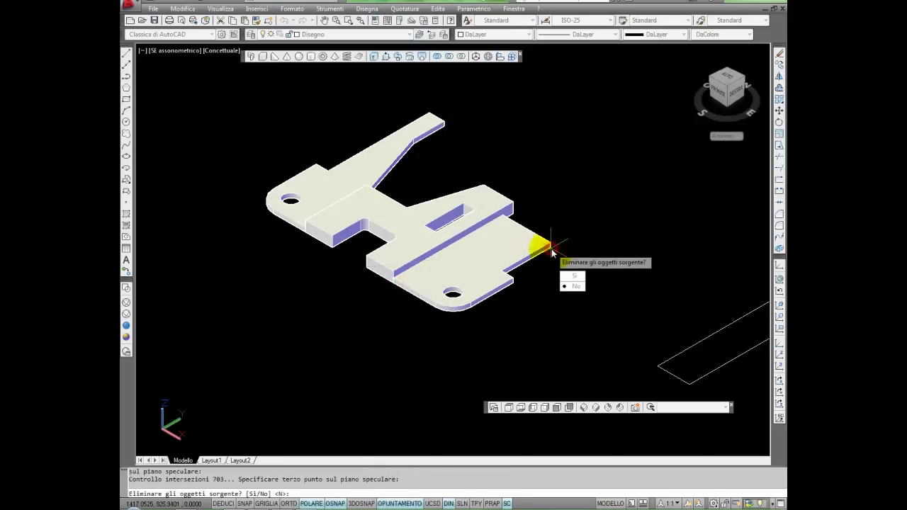
click(574, 286)
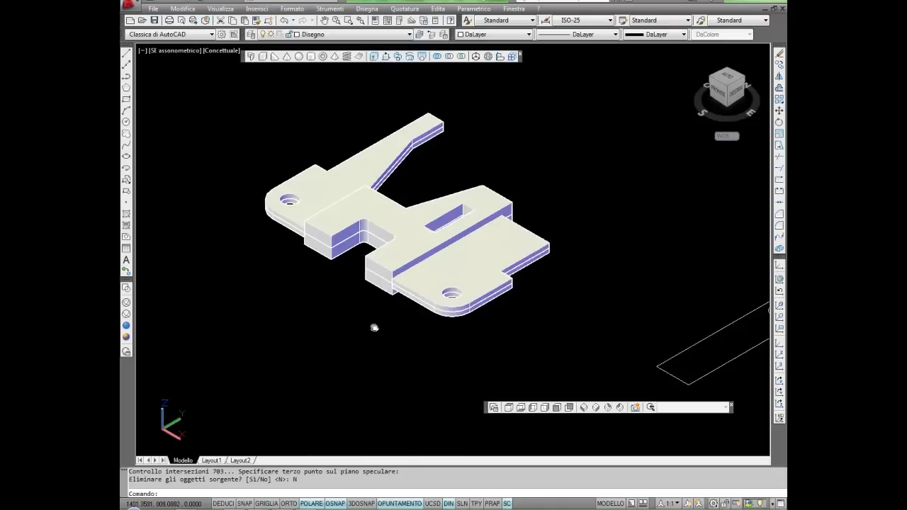
- Zoom to inspect the mirrored plate, then undo back to the flat 2D wireframe outlines
scroll(343, 296, up, 3)
scroll(340, 292, down, 2)
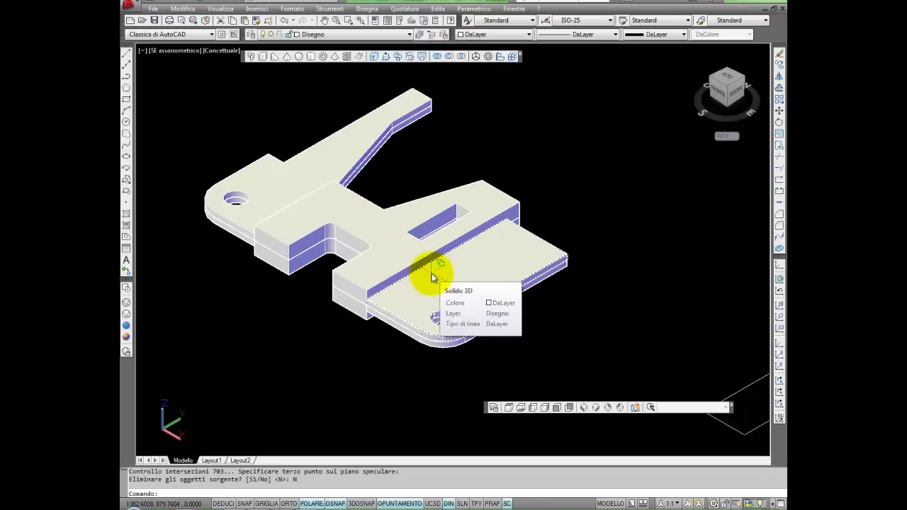
key(ctrl+z)
key(ctrl+z)
key(ctrl+z)
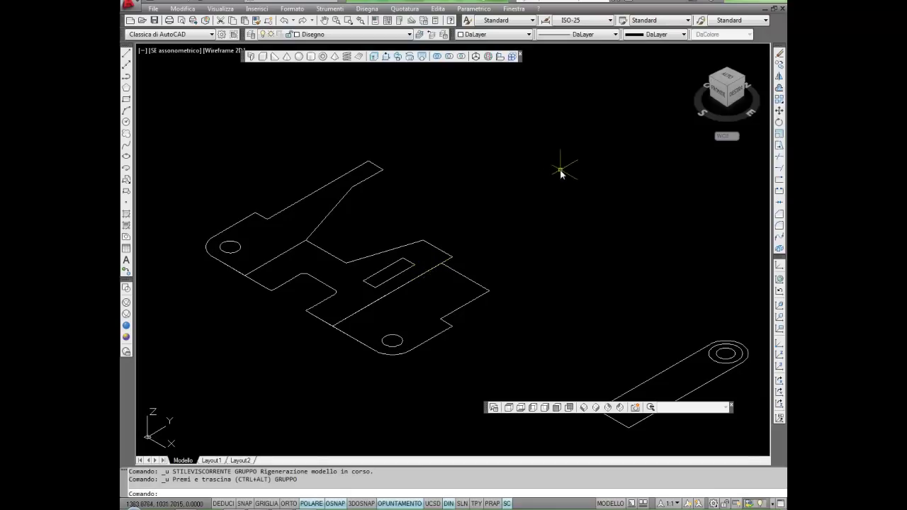
- Press-pull the long arm region with the hole to height 6, then pick the central region
click(389, 59)
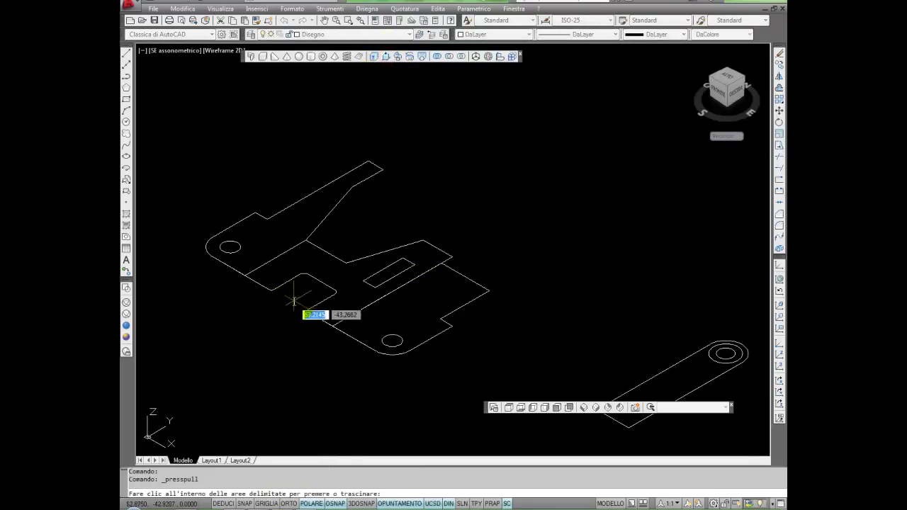
click(285, 236)
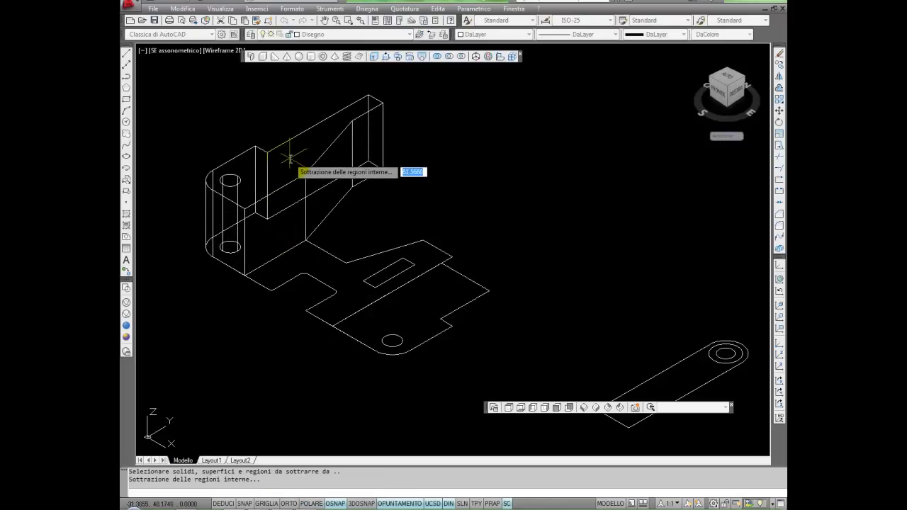
text(6)
key(Return)
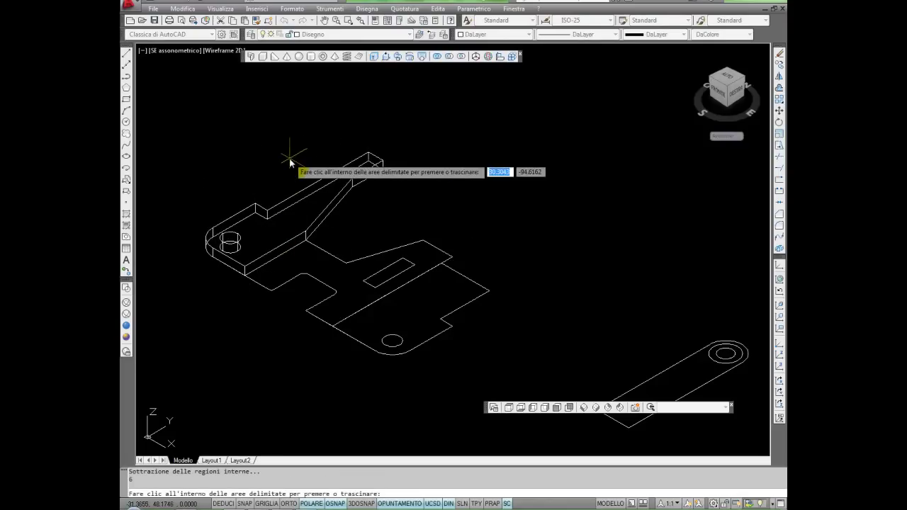
click(418, 318)
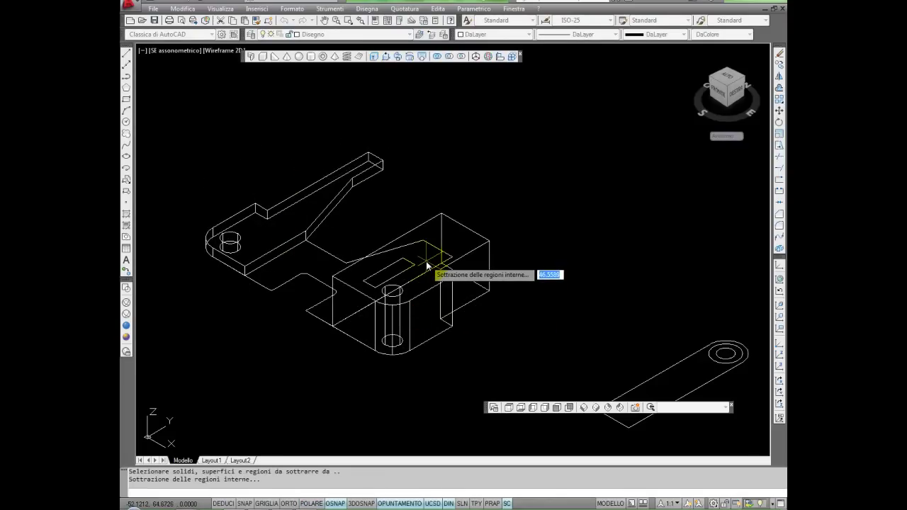